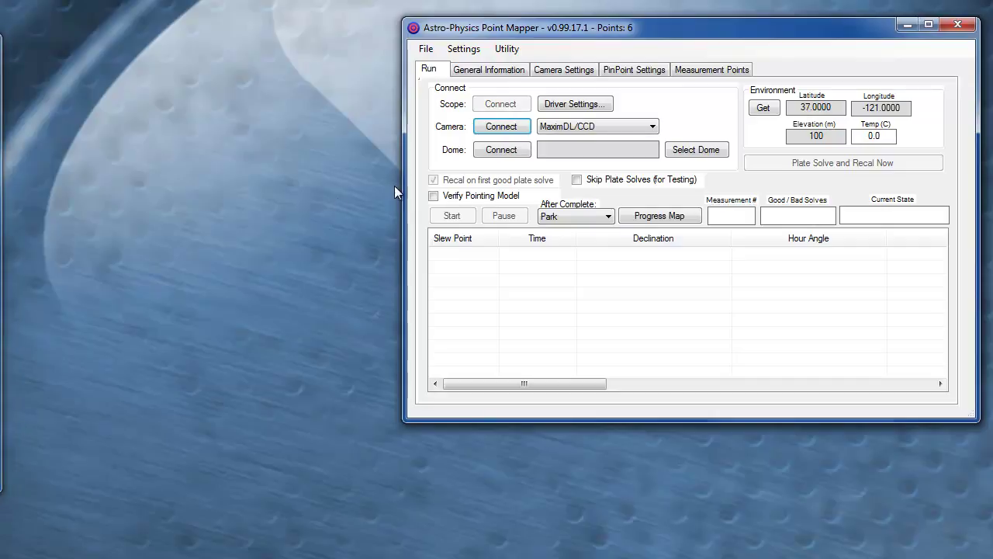
Connect the MaximDL/CCD camera and enable skipping plate solves for testing.
left_click_drag(0, 48, 117, 47)
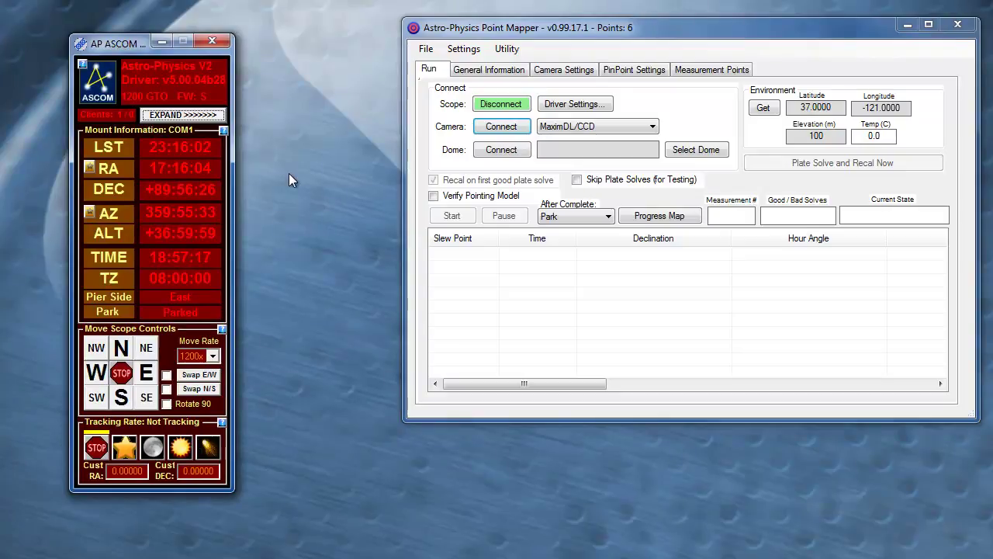
left_click(513, 131)
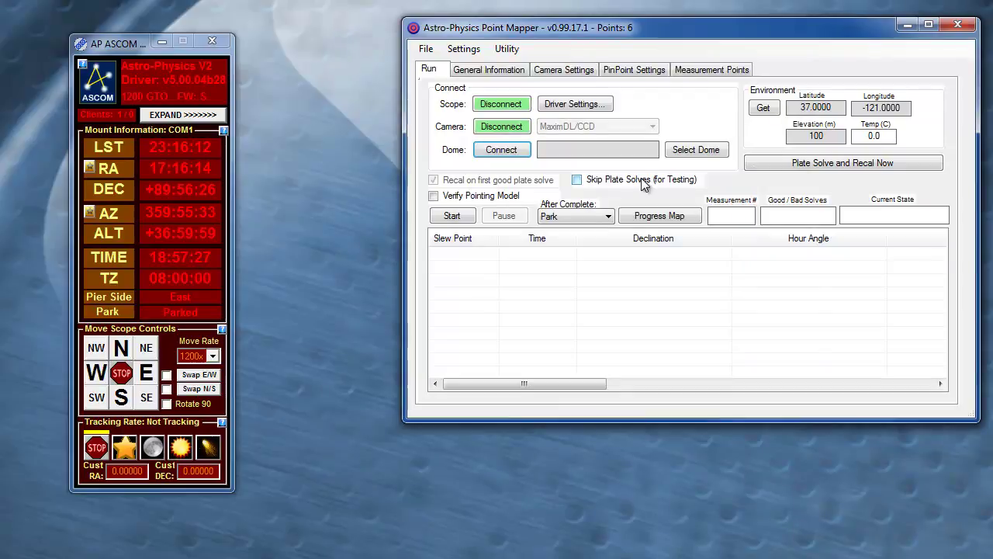
left_click(583, 183)
left_click_drag(173, 88, 139, 53)
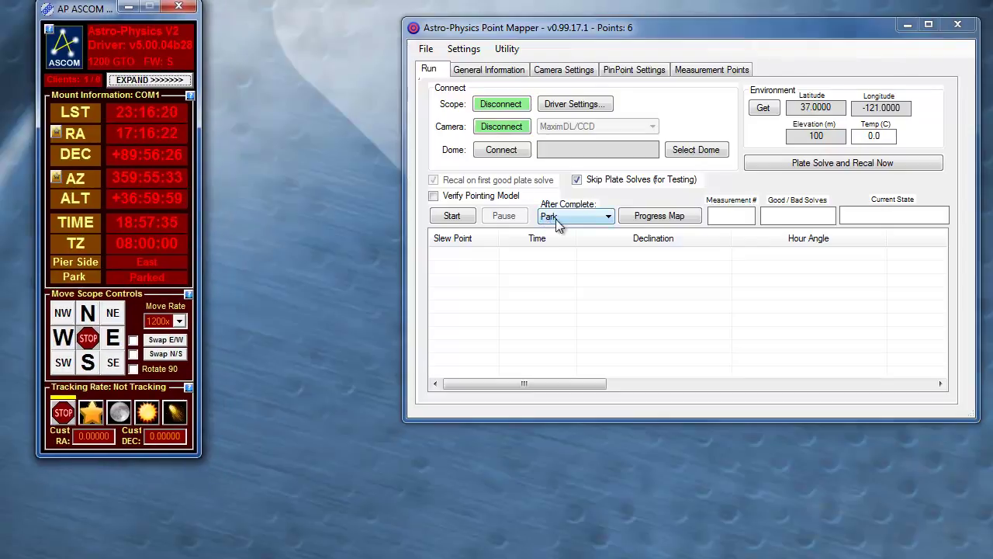
Open the progress map and toggle the display of the east and west points off and back on.
left_click(669, 217)
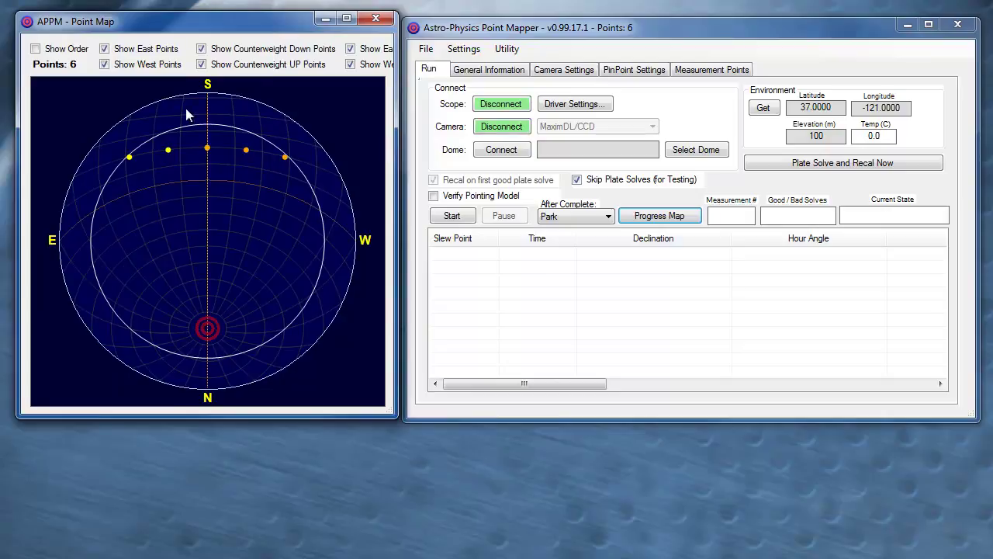
left_click(105, 50)
left_click(105, 49)
left_click(106, 64)
left_click(104, 64)
Choose Park as the mount action after the run completes.
left_click(555, 219)
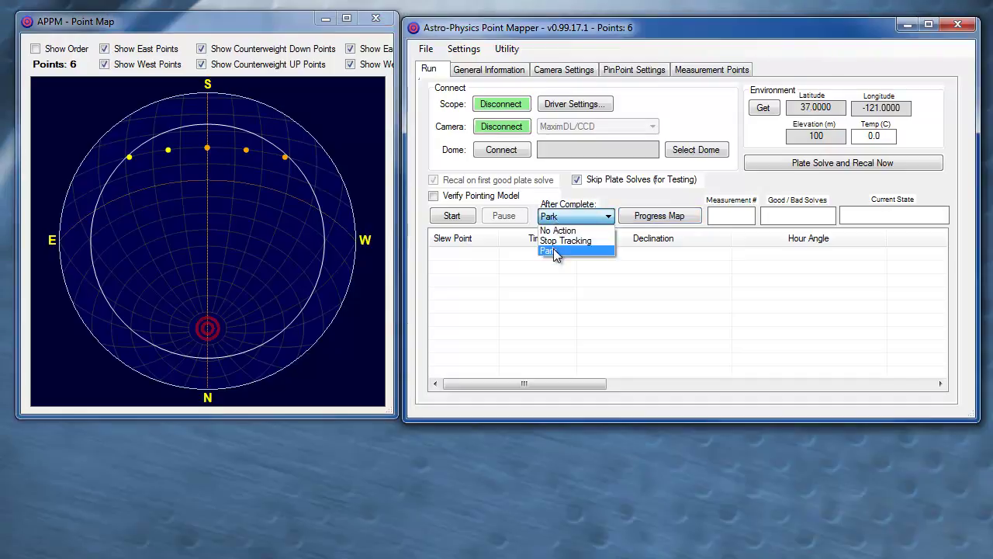
left_click(556, 254)
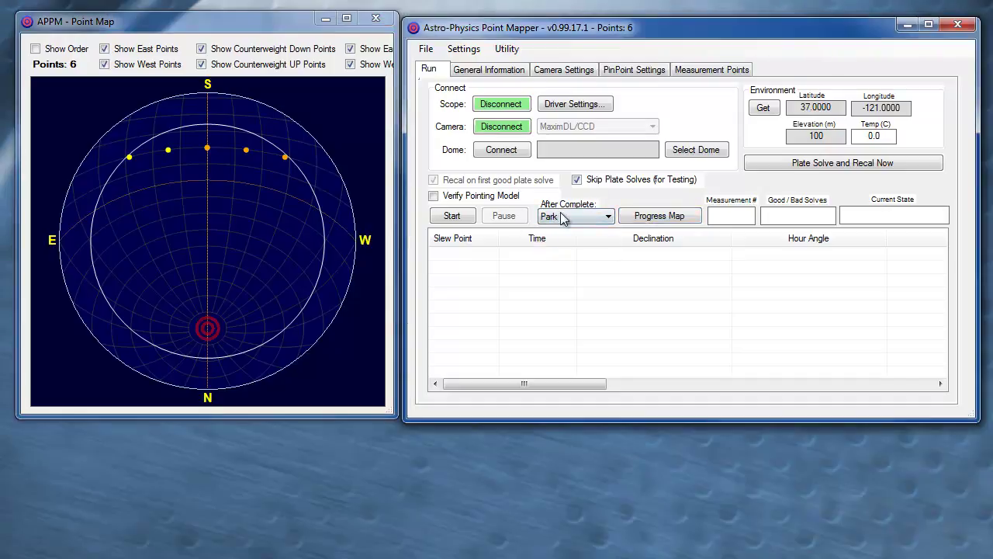
Set the camera binning to 3 in the camera settings.
left_click(563, 70)
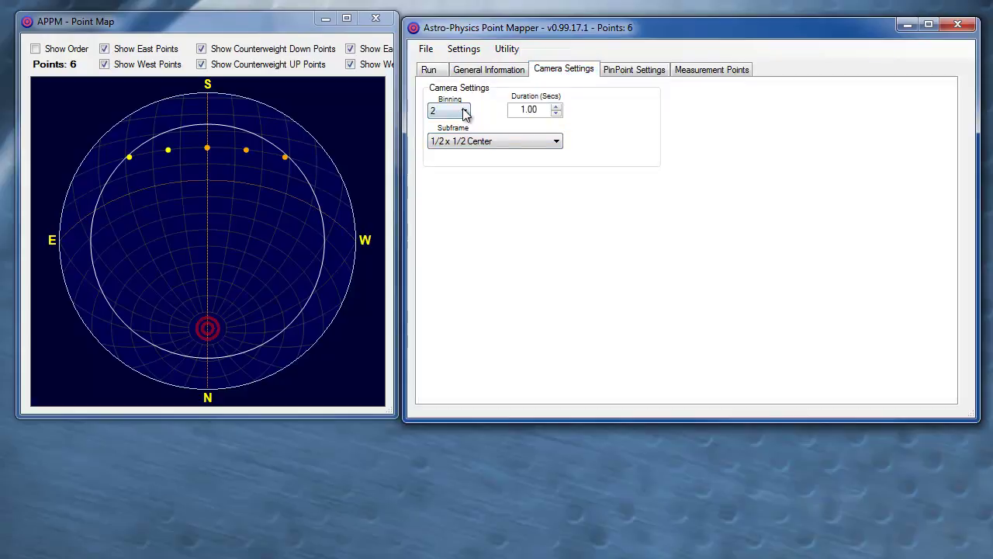
left_click(464, 114)
left_click(465, 114)
left_click(474, 145)
left_click(472, 145)
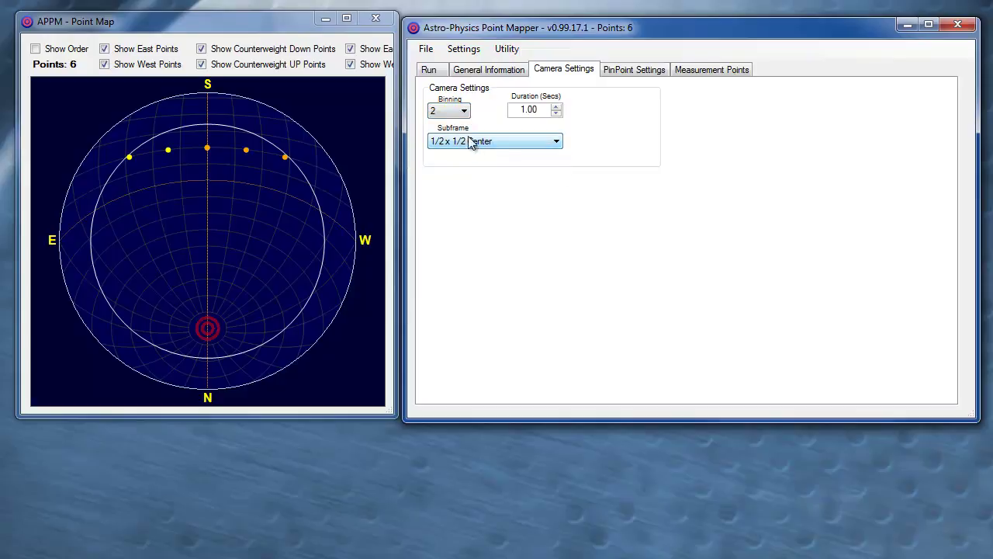
left_click(464, 112)
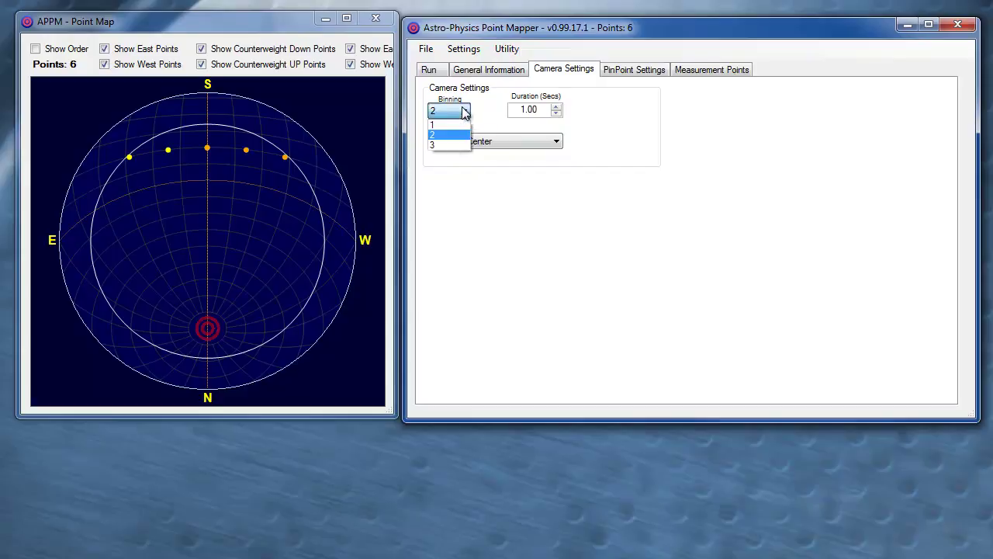
left_click(459, 145)
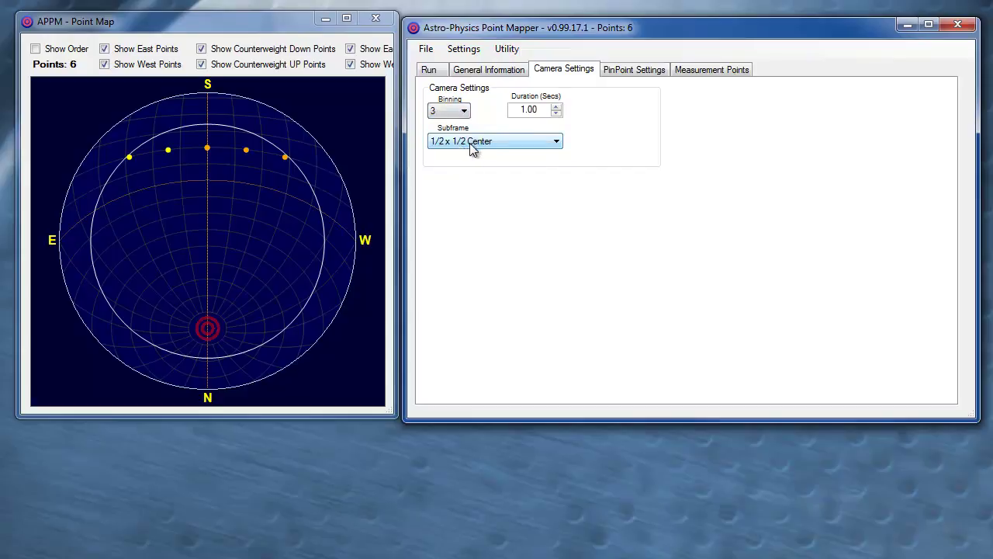
Try the Full Frame and 1/4 x 1/4 Center options for the camera subframe.
left_click(470, 146)
left_click(473, 155)
left_click(476, 144)
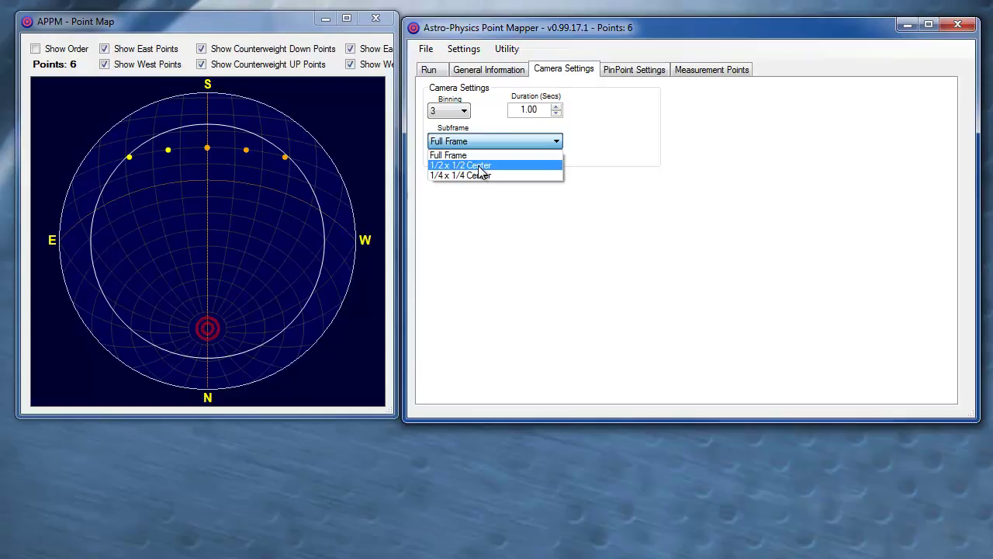
left_click(470, 176)
Set the camera subframe to 1/2 x 1/2 Center and the binning to 2.
left_click(468, 145)
left_click(472, 163)
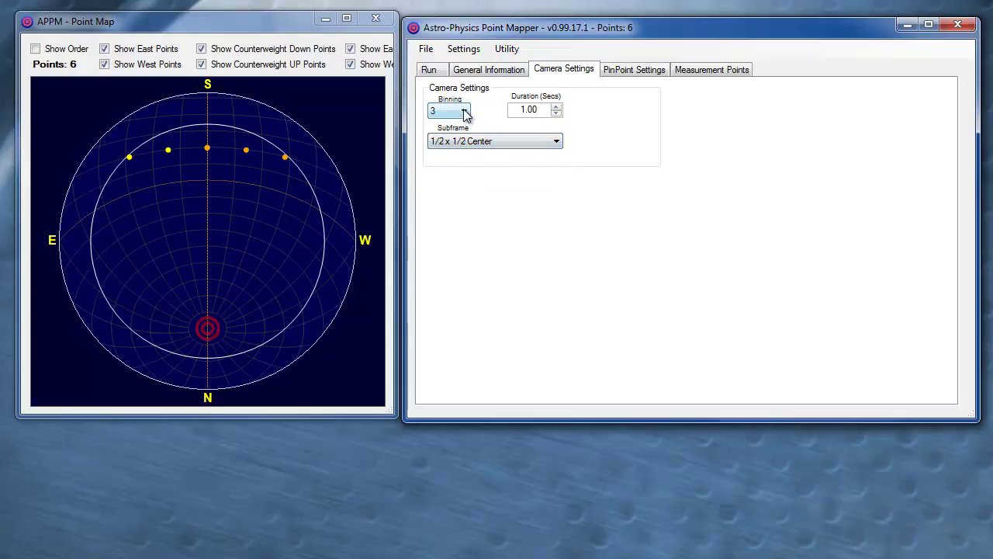
left_click(465, 112)
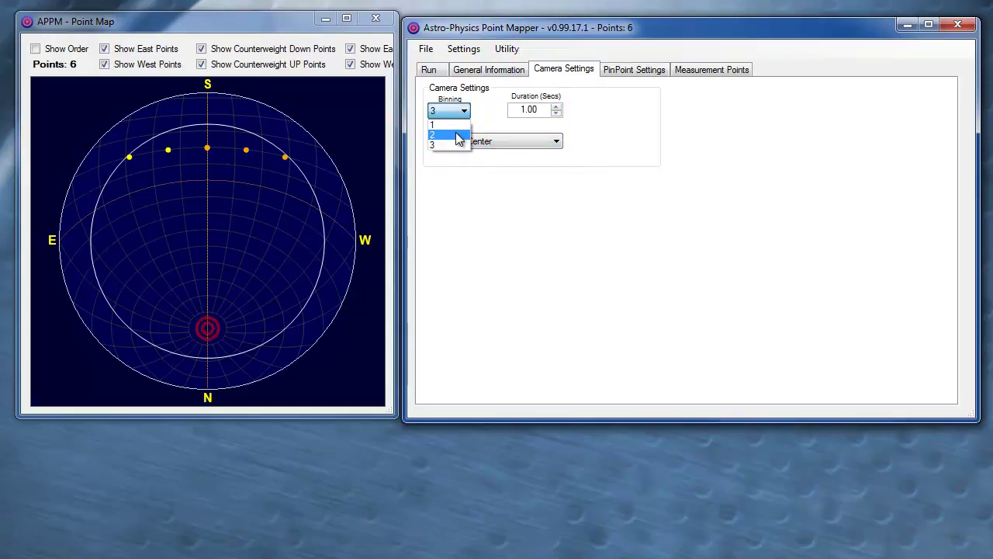
left_click(469, 133)
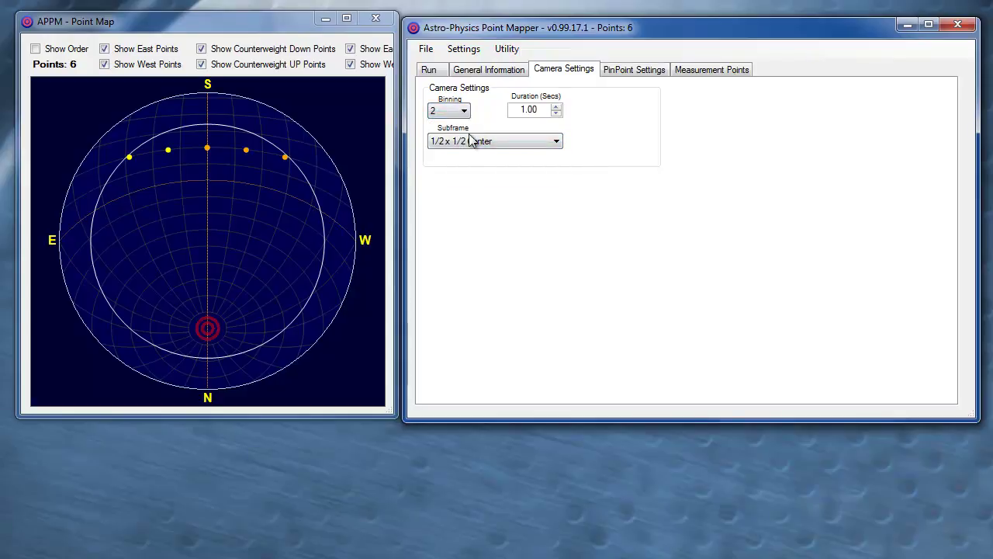
Adjust the camera exposure duration up and down in small increments.
left_click(555, 107)
left_click(556, 107)
left_click(555, 107)
left_click(555, 114)
left_click(556, 114)
left_click(556, 114)
left_click(555, 108)
left_click(557, 113)
left_click(557, 107)
Set the PinPoint star catalog to 3 - GSC 1.1 (Corrected).
left_click(625, 70)
left_click(625, 104)
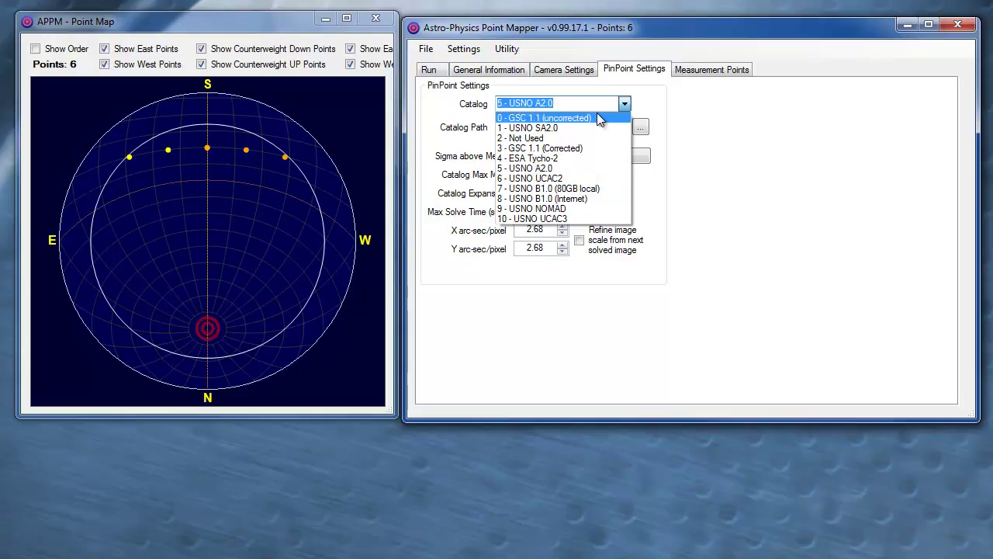
left_click(594, 147)
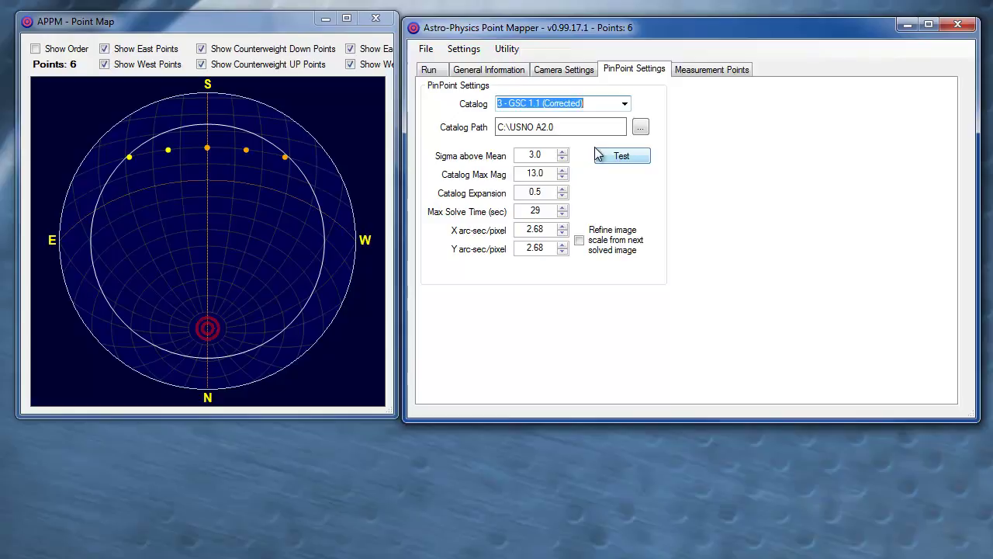
Set the PinPoint catalog to 5 - USNO A2.0 and its catalog path to the F:\usnoa folder.
left_click(629, 107)
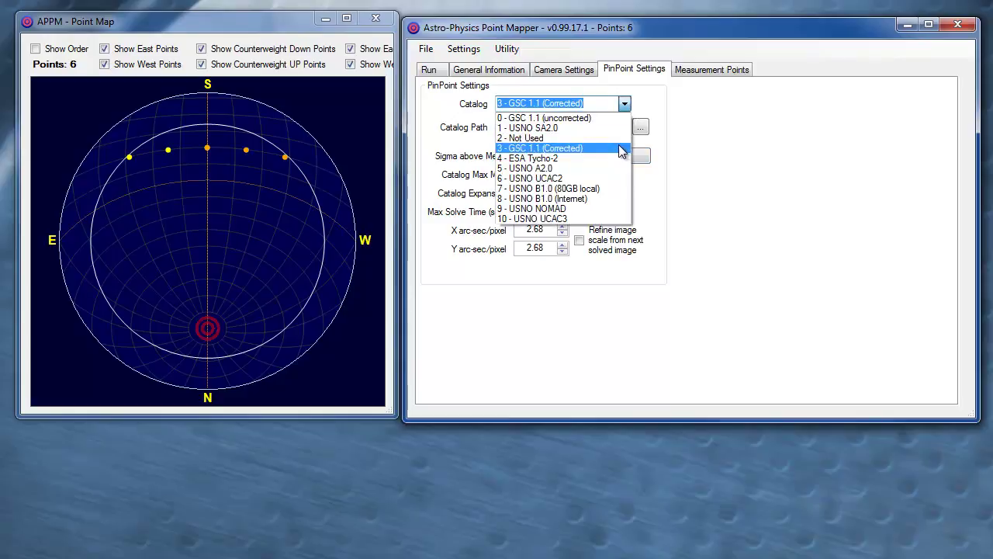
left_click(609, 167)
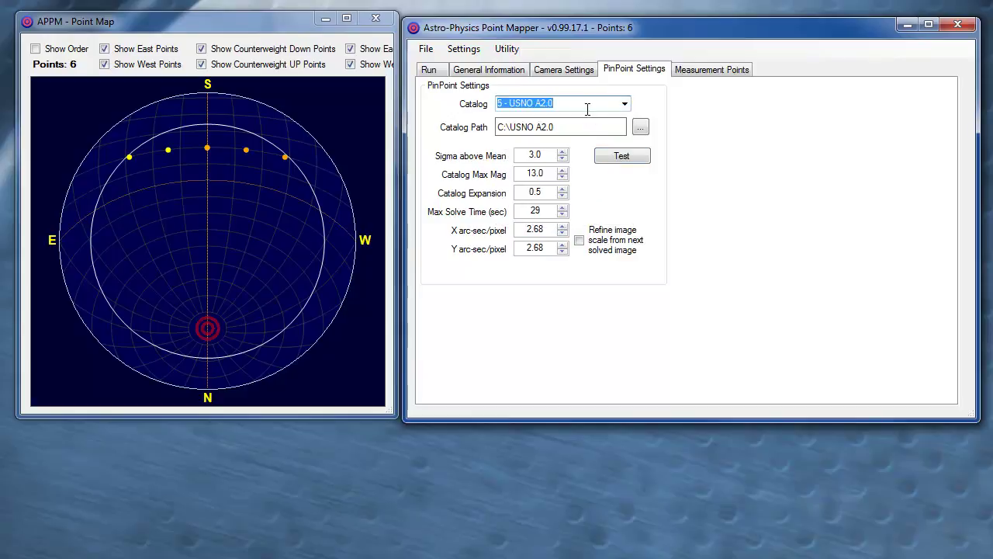
left_click(641, 129)
left_click(413, 308)
left_click(422, 325)
left_click(421, 325)
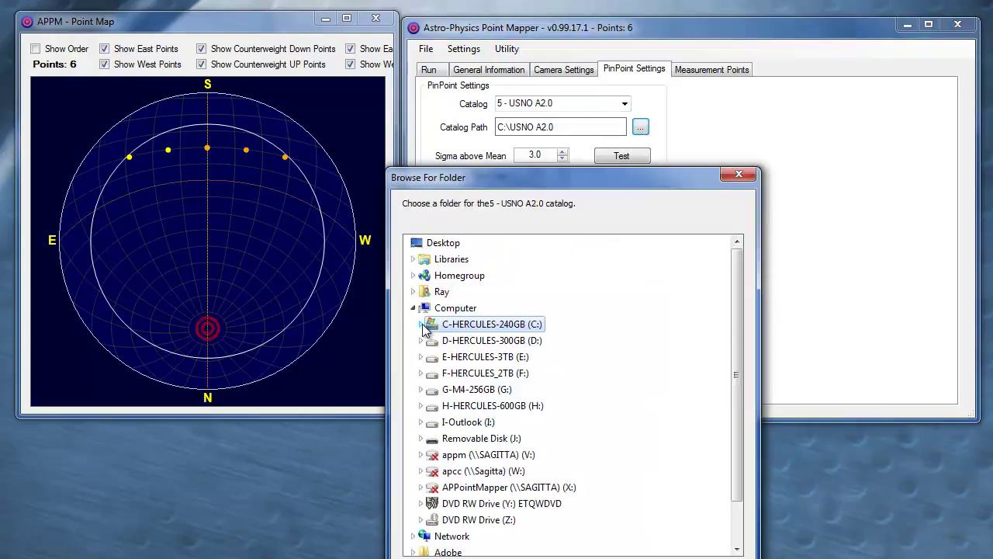
left_click(419, 375)
scroll(496, 510, "down", 2)
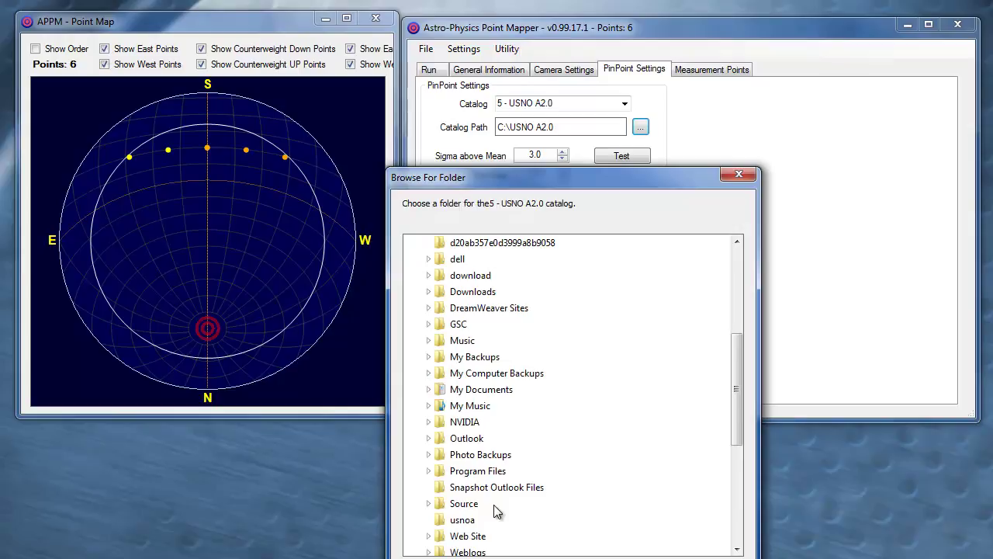
scroll(497, 511, "down", 1)
left_click(463, 471)
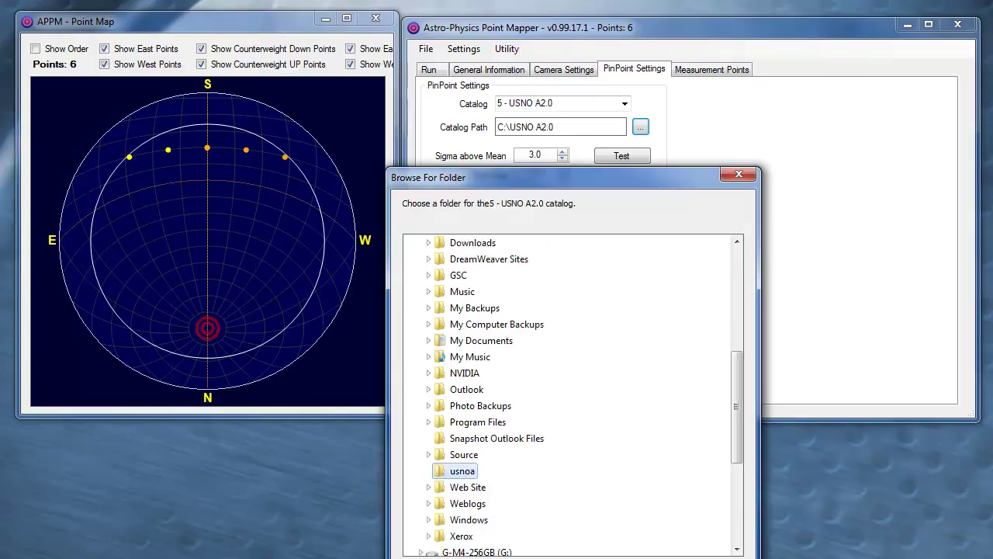
key("Return")
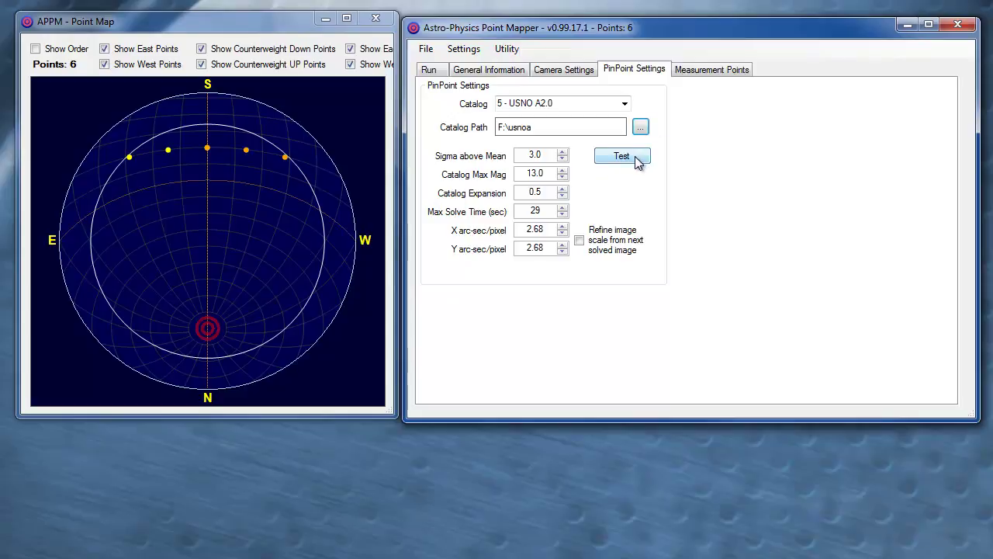
left_click(637, 158)
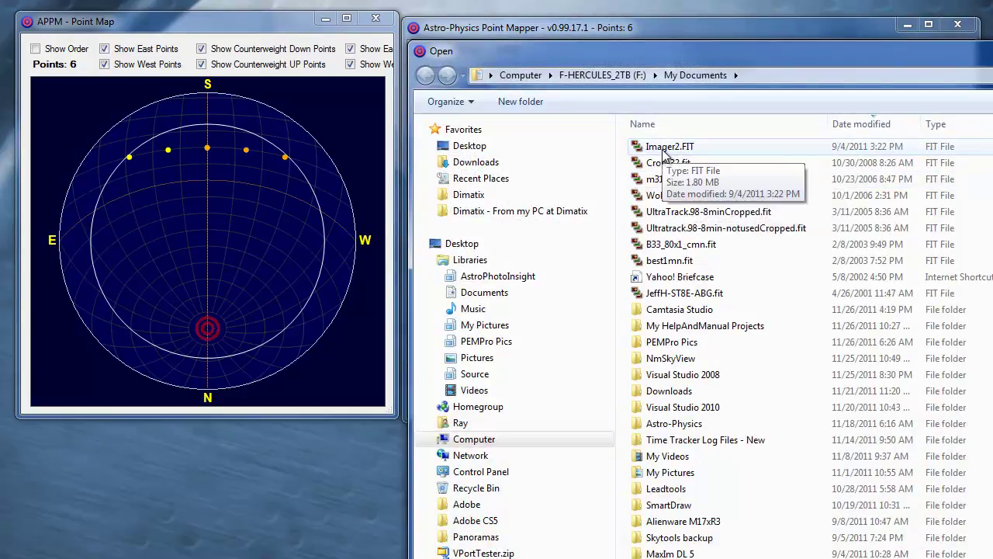
left_click_drag(784, 52, 722, 52)
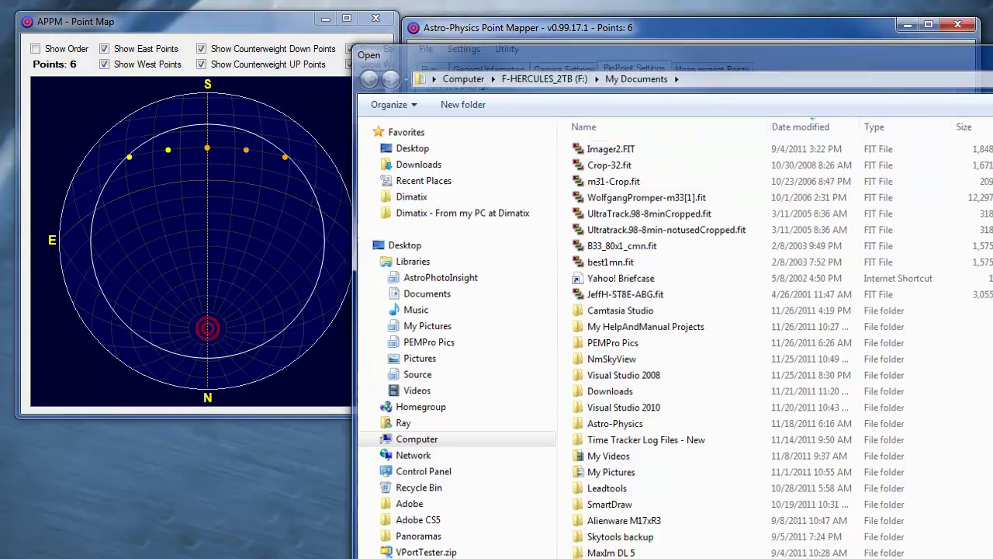
key("Escape")
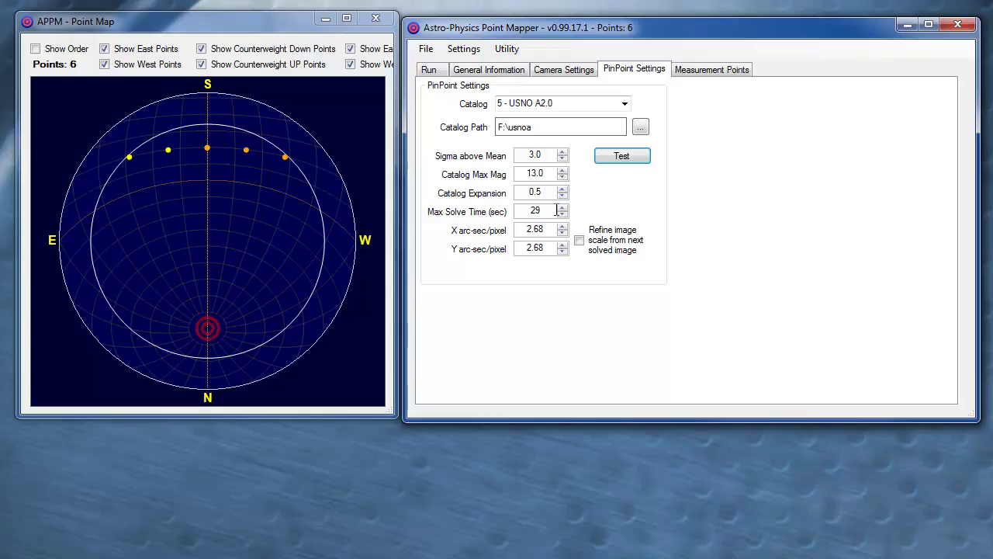
Set the PinPoint maximum solve time to 10 seconds.
double_click(529, 211)
type("10")
left_click(594, 247)
Start the point mapping run and look through all columns of the measurement results table.
left_click(564, 71)
left_click(431, 70)
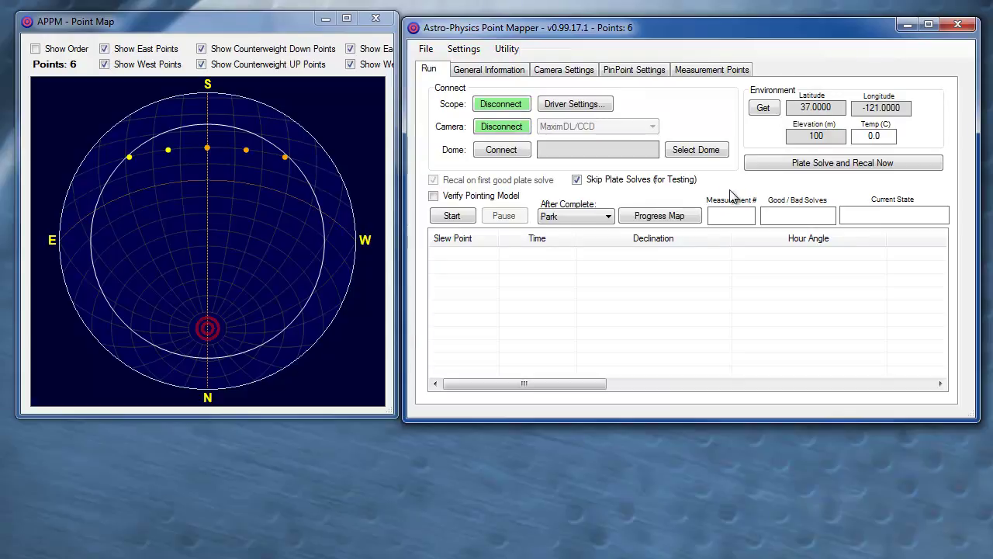
left_click(452, 216)
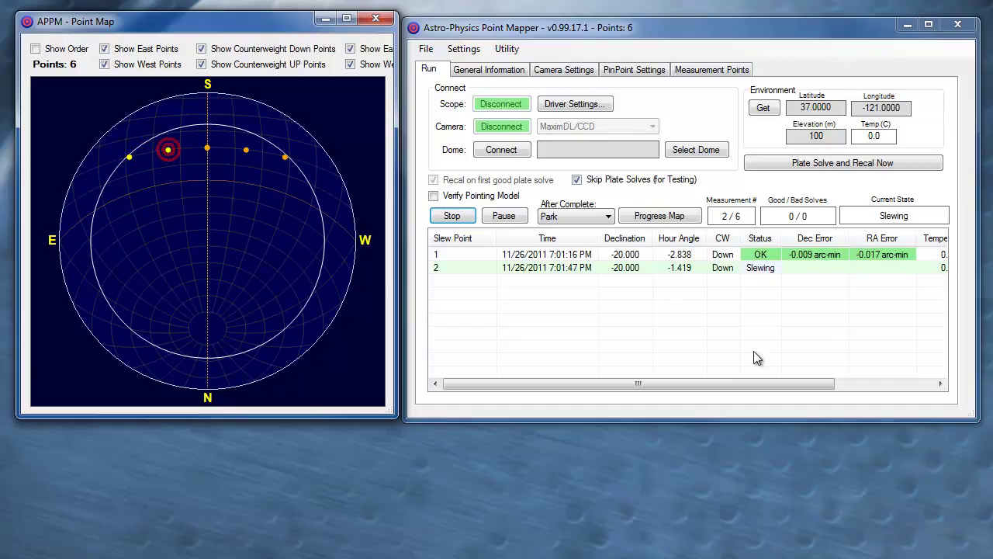
left_click(885, 383)
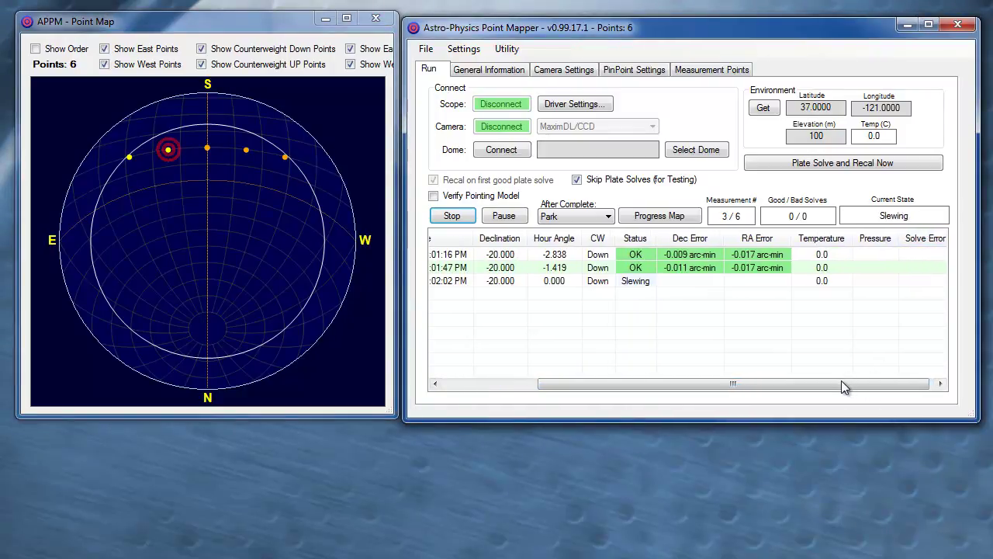
left_click_drag(803, 386, 683, 386)
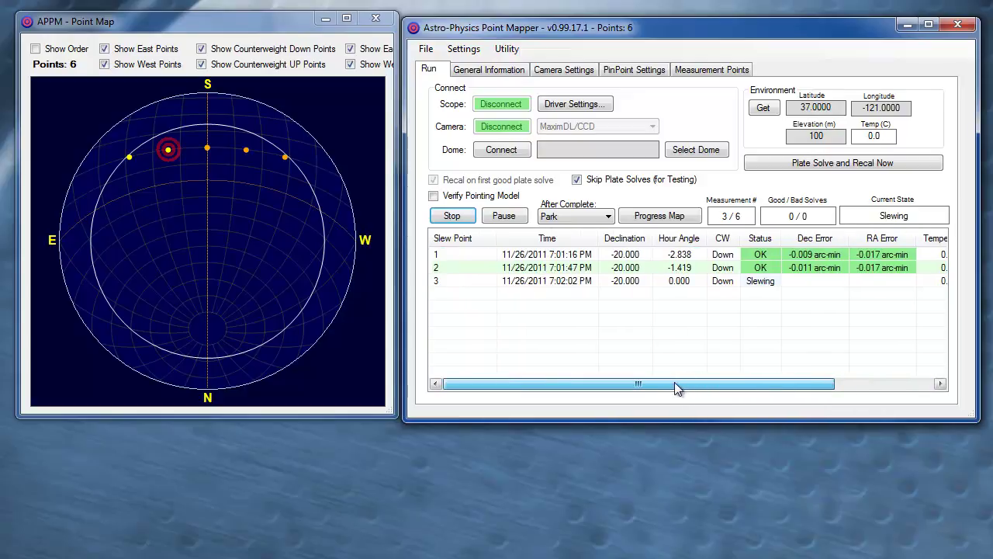